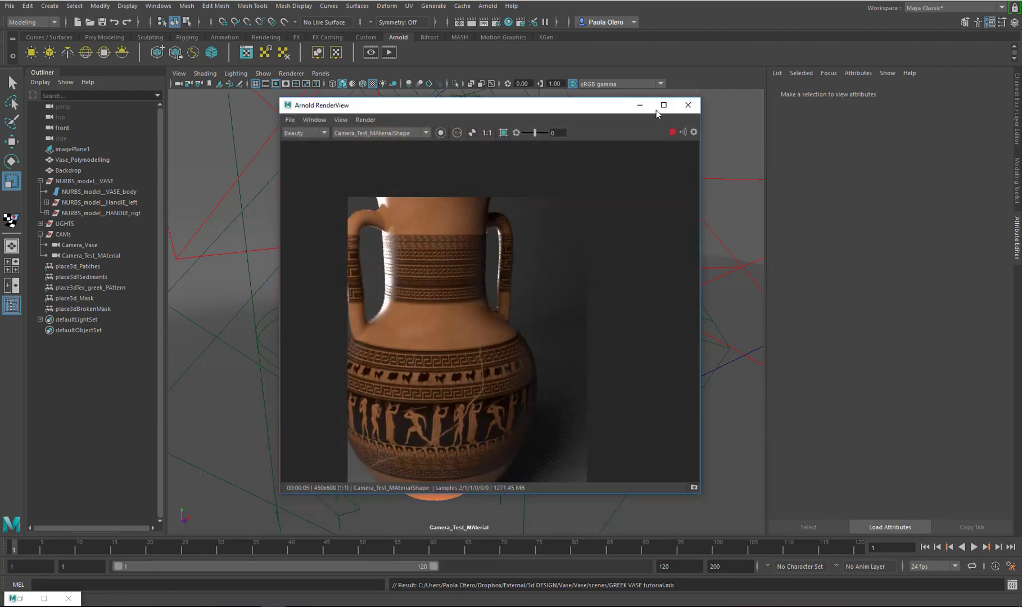
- Create a displacementShader node in free space of the material graph, beside aiMix_displacementMap
click(688, 105)
click(25, 600)
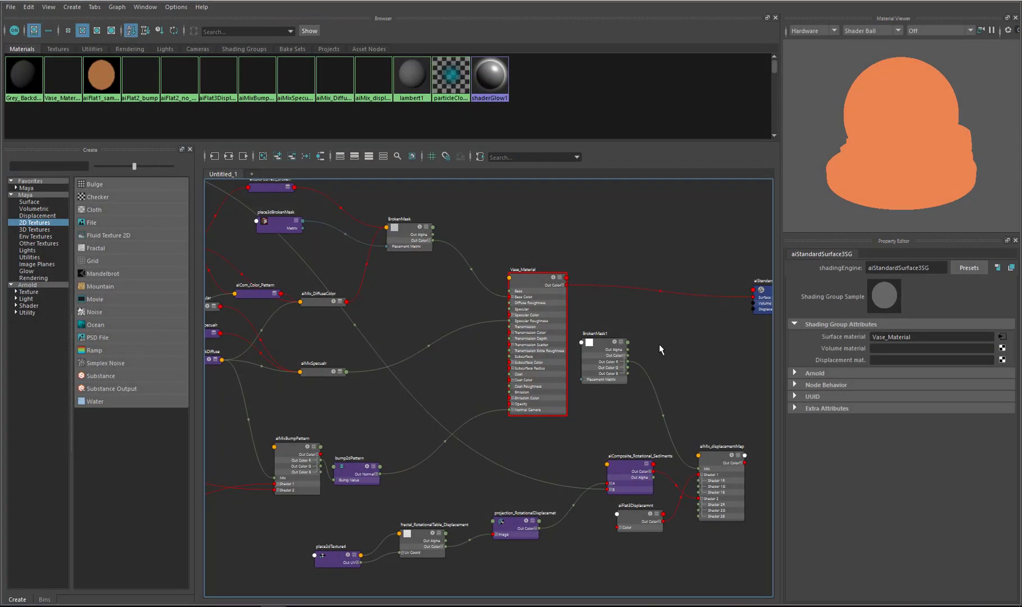
alt+middle_drag(685, 368, 504, 324)
scroll(505, 324, down, 8)
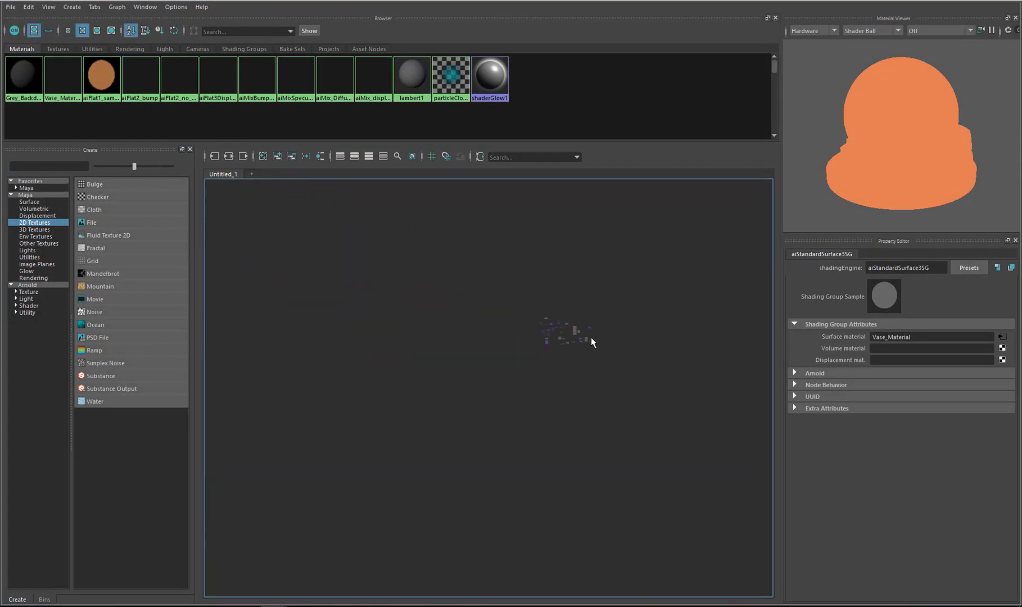
scroll(591, 337, up, 5)
scroll(579, 303, up, 4)
alt+middle_drag(577, 285, 556, 336)
key(Tab)
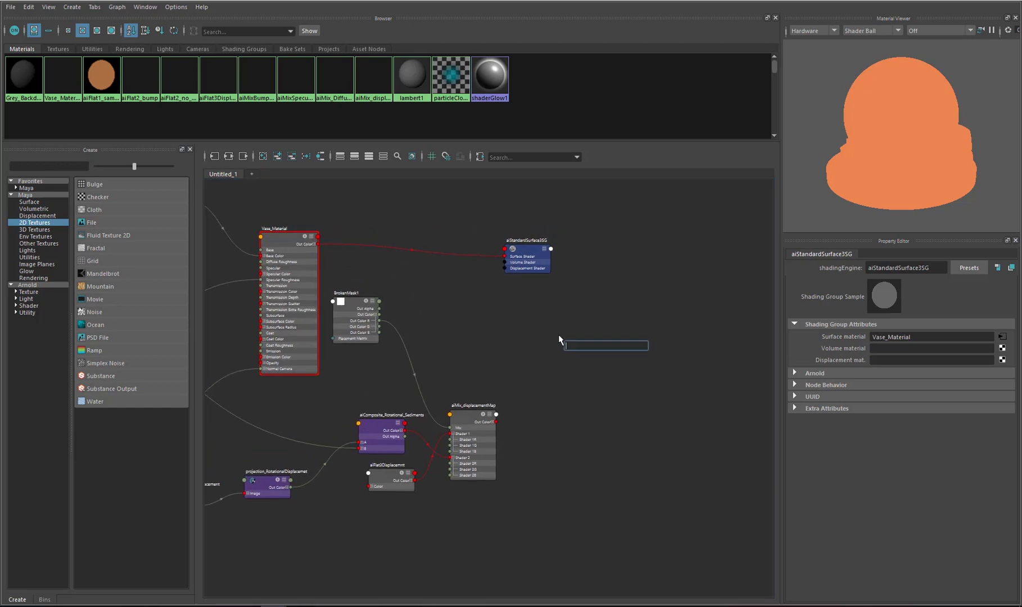
text(displace)
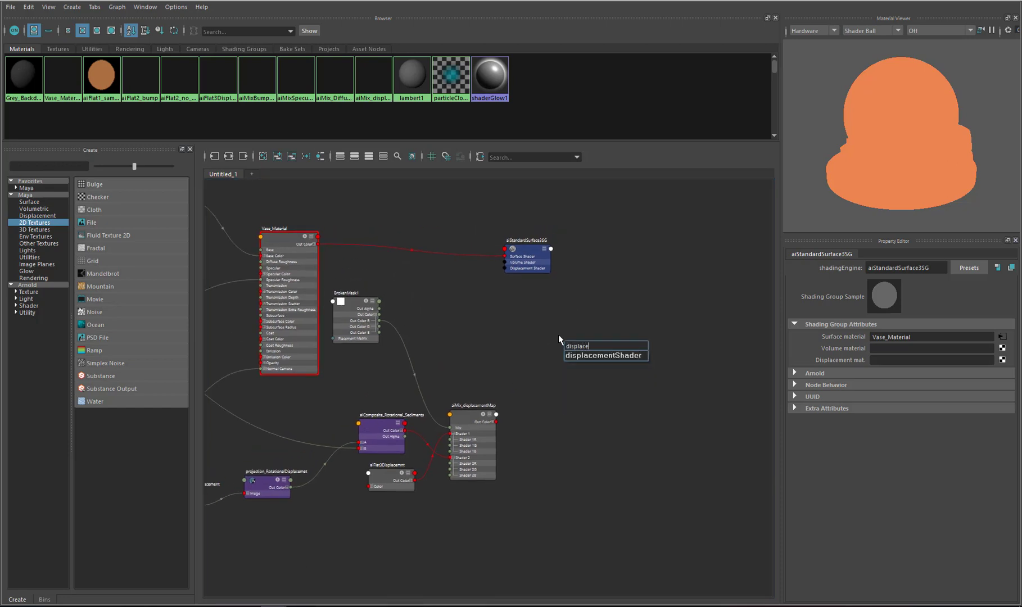
click(630, 355)
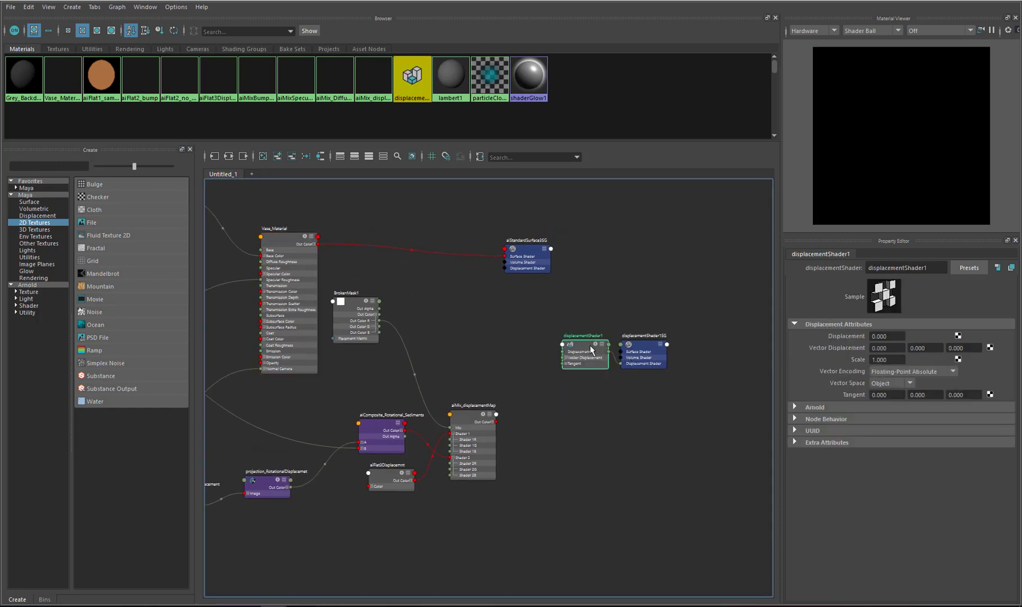
- Delete the extra shading group of displacementShader1 and connect the shader's displacement output to aiStandardSurface3SG's Displacement Shader input
drag(671, 325, 659, 399)
key(Delete)
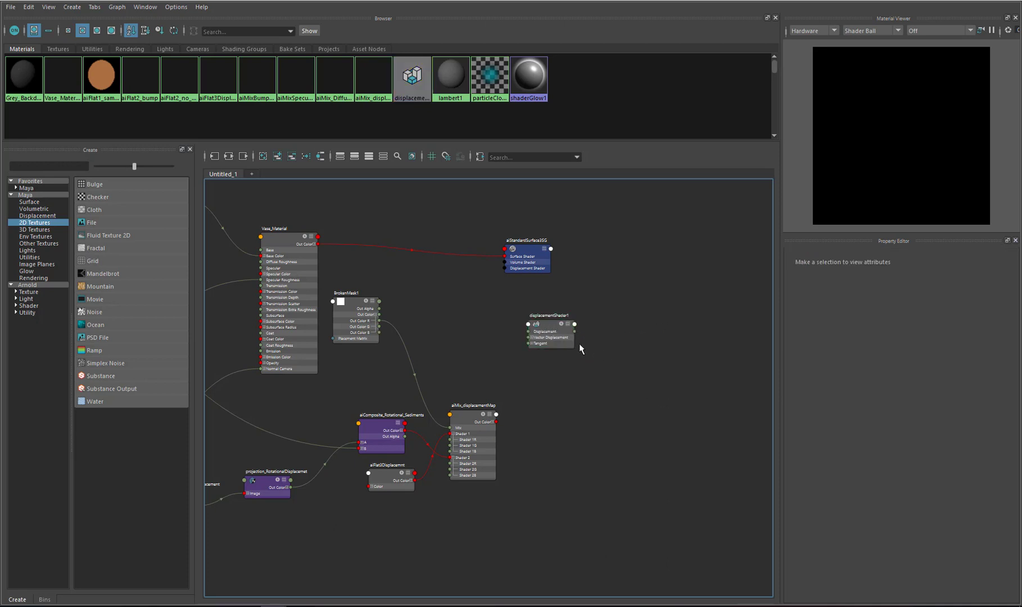
scroll(549, 297, up, 4)
alt+middle_drag(561, 324, 641, 365)
drag(645, 397, 539, 277)
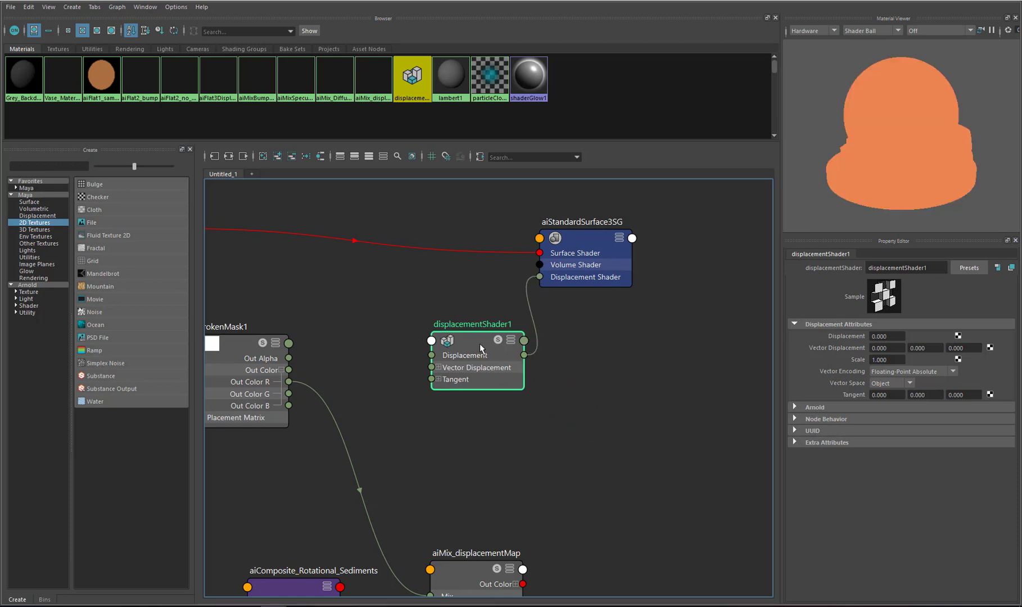
- Place displacementShader1 beside aiMix_displacementMap and connect the map's Out Color R to the shader's Displacement input
drag(480, 343, 600, 433)
alt+middle_drag(614, 566, 570, 377)
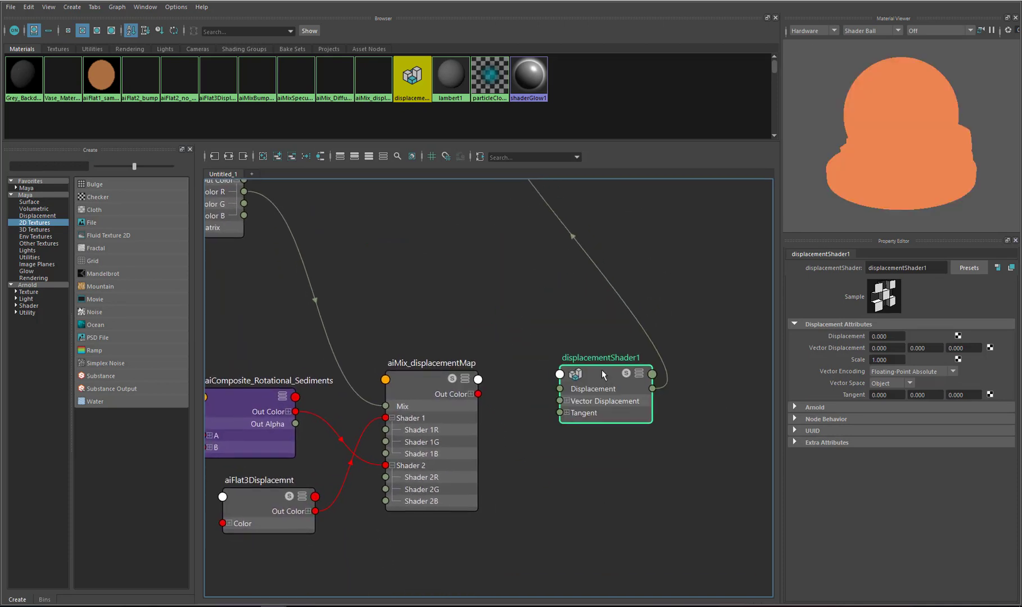
drag(545, 249, 601, 370)
mouse_move(549, 397)
mouse_down()
mouse_move(562, 396)
mouse_move(538, 393)
mouse_up()
click(468, 393)
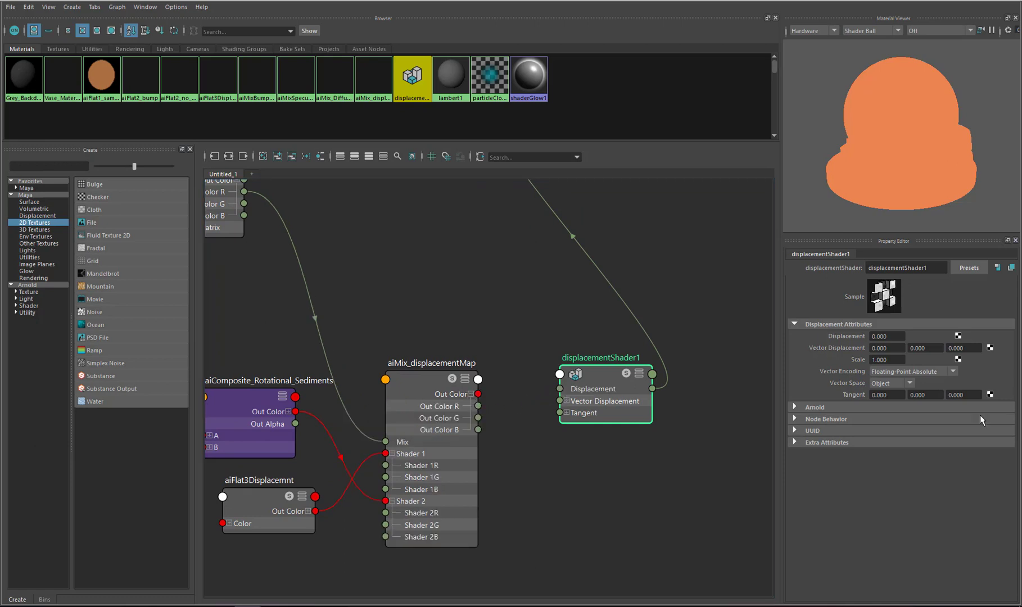
drag(478, 406, 559, 388)
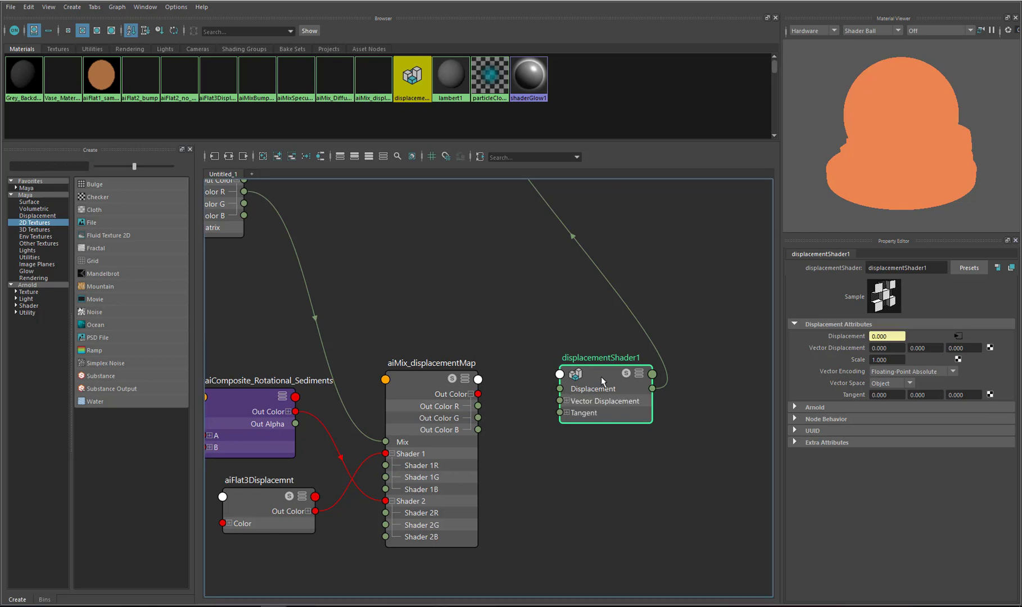
- Move the aiStandardSurface3SG node farther away from Vase_Material to tidy the graph above displacementShader1
scroll(520, 305, down, 1)
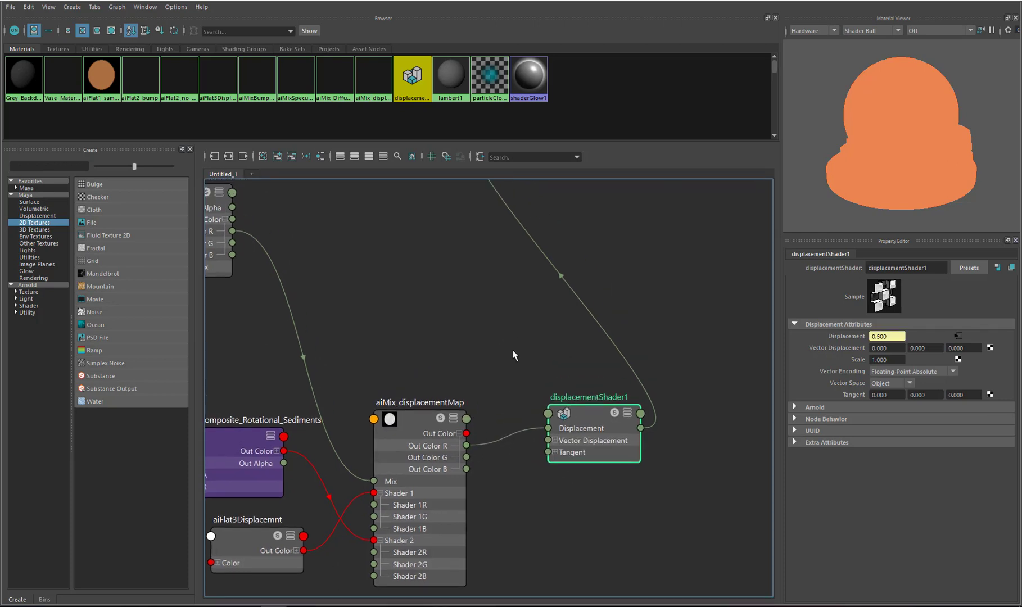
scroll(560, 414, down, 3)
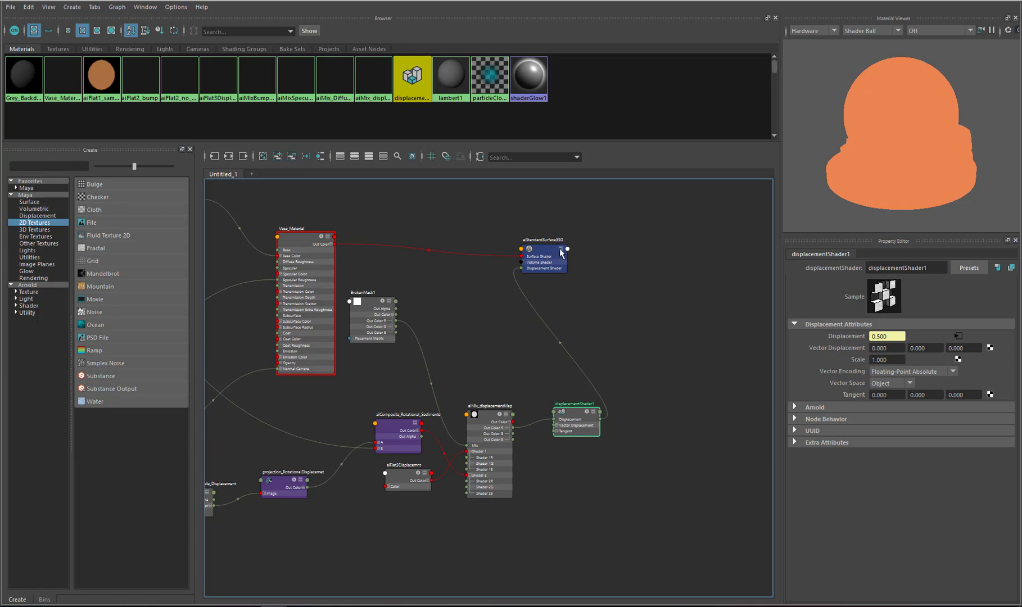
drag(560, 247, 623, 250)
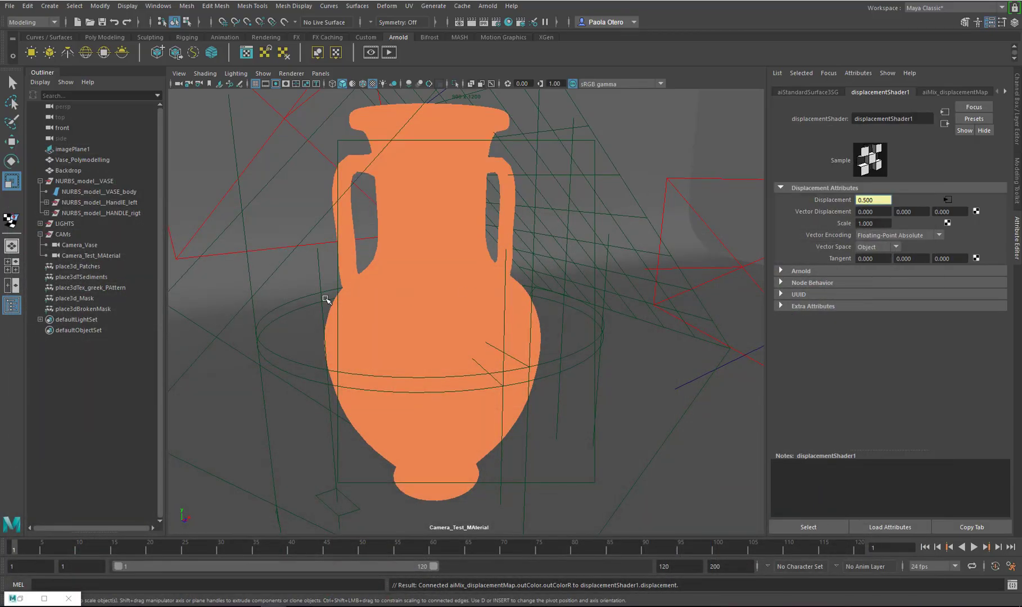
- Select the NURBS vase body and expand both handle groups to show their surfaces
click(82, 192)
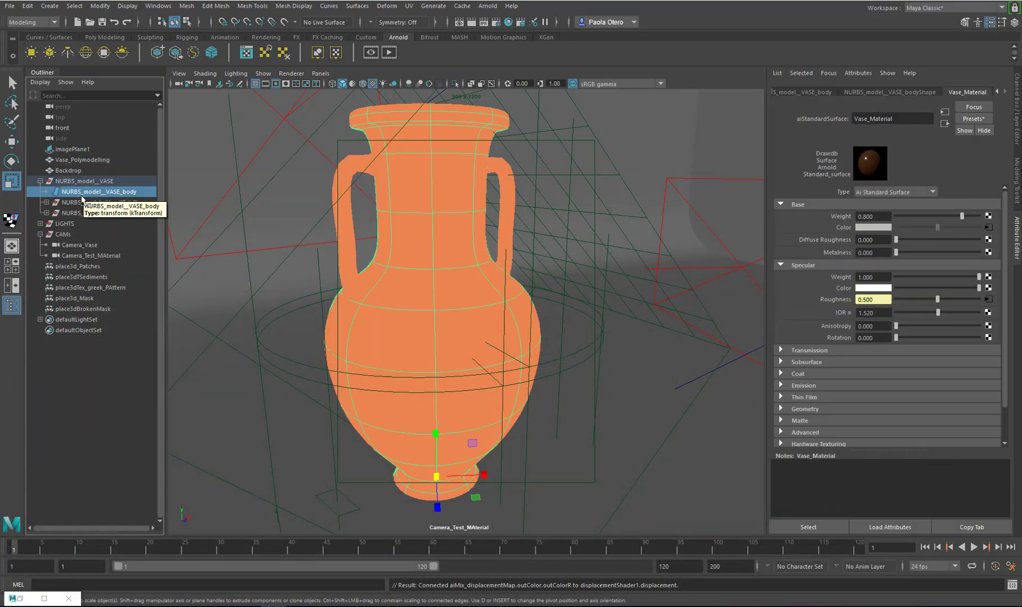
click(46, 203)
click(46, 245)
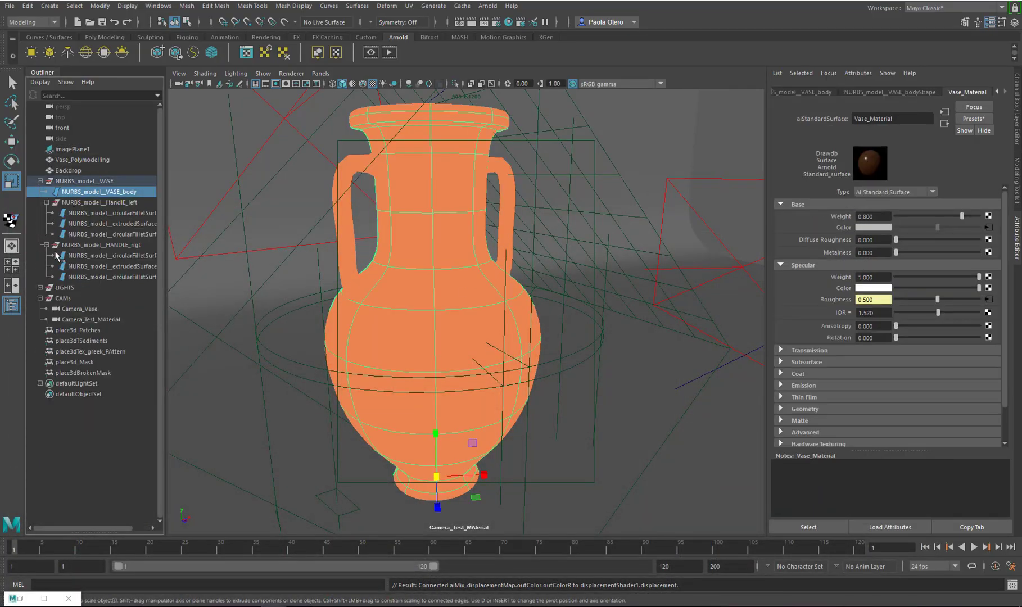
- Select all six handle surfaces together with the NURBS vase body
click(87, 256)
shift+click(82, 276)
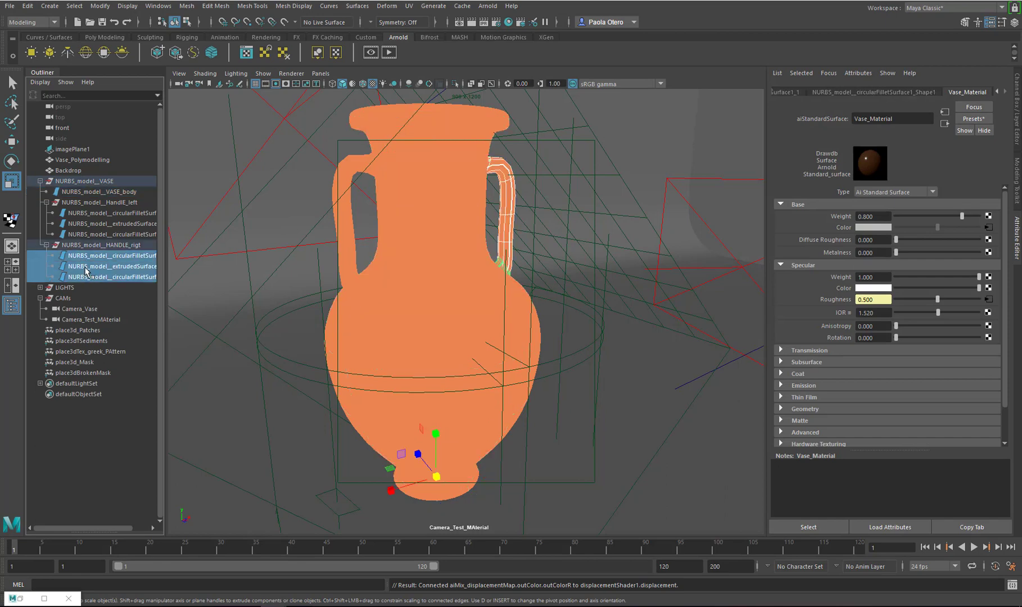
ctrl+click(90, 234)
ctrl+click(90, 224)
ctrl+click(89, 214)
ctrl+click(84, 191)
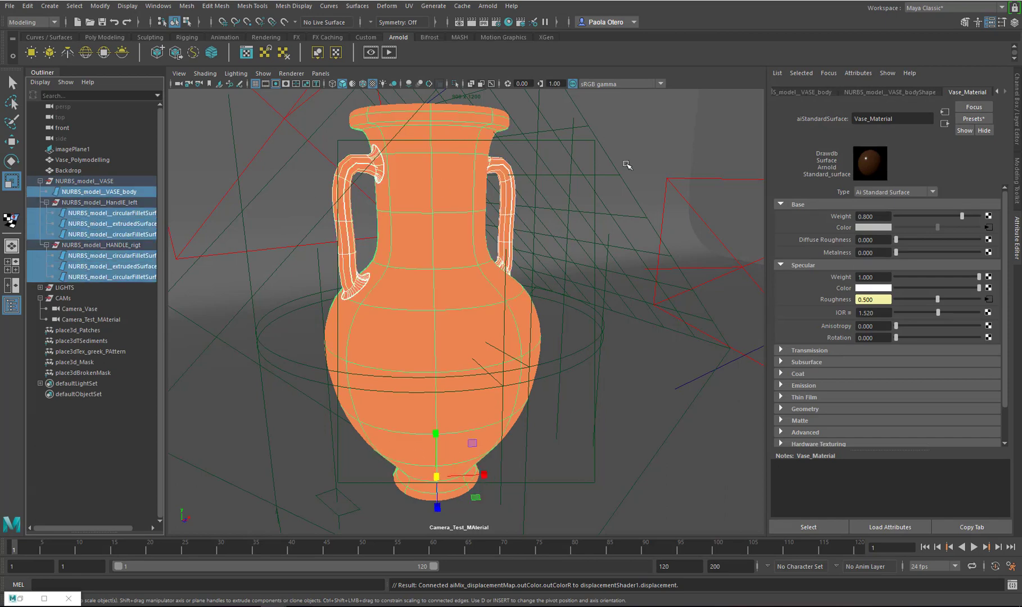
- Set the Arnold subdivision type of NURBS_model__VASE_body to catclark with 3 iterations
click(104, 191)
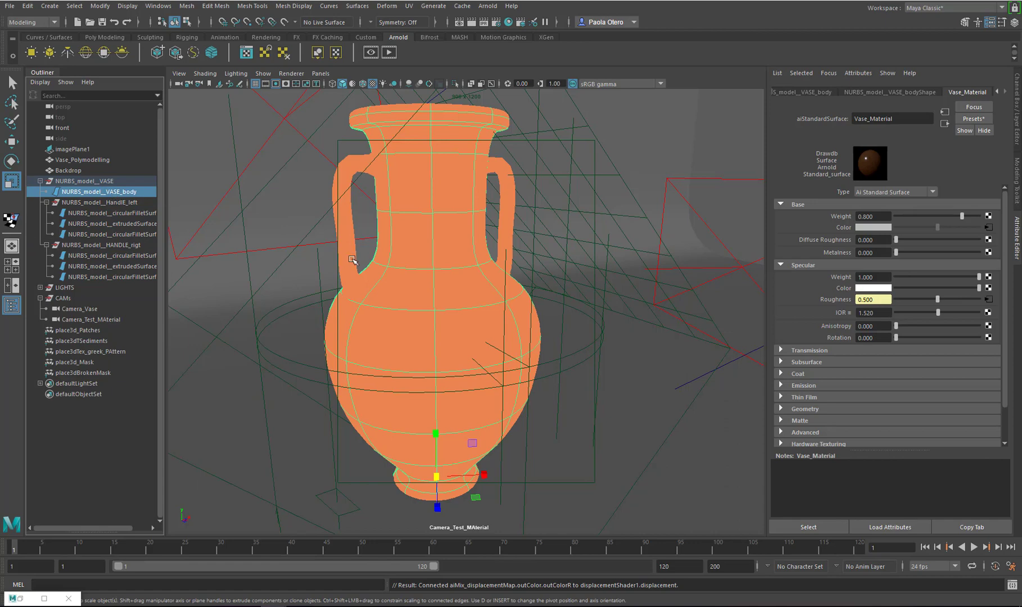
click(887, 94)
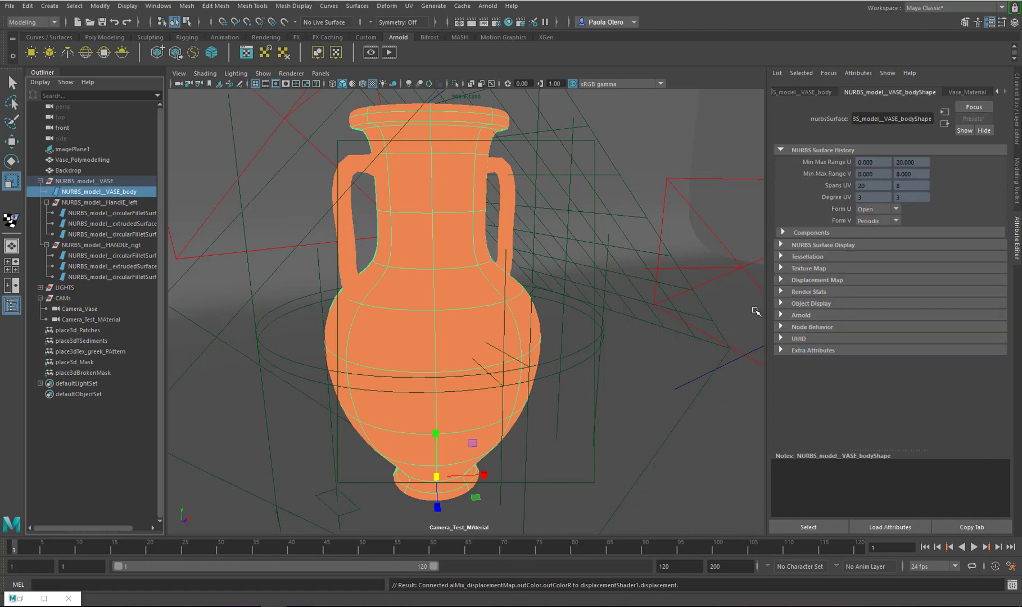
click(780, 315)
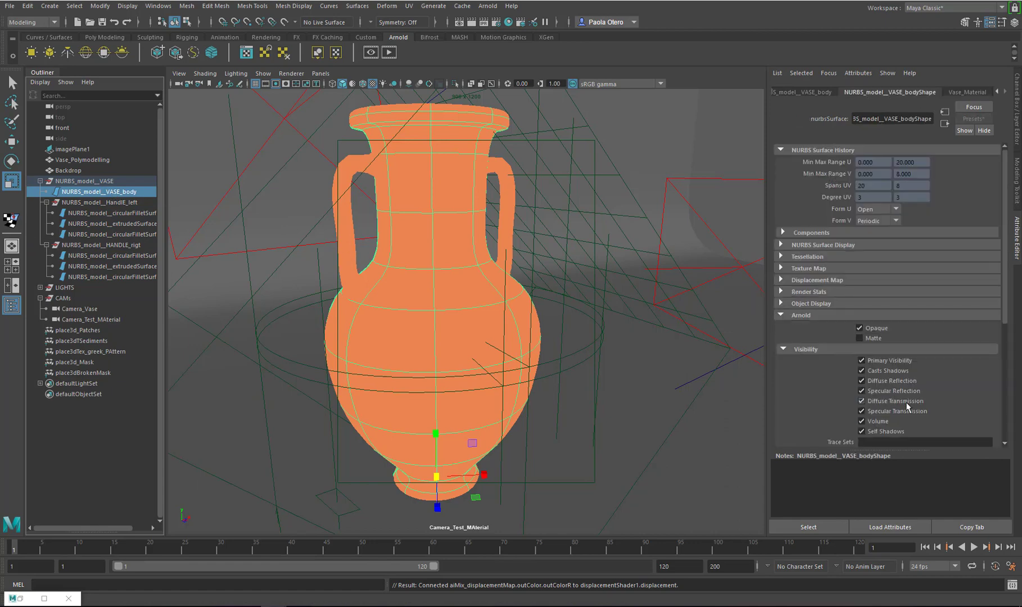
scroll(907, 407, down, 3)
scroll(840, 405, down, 2)
click(785, 377)
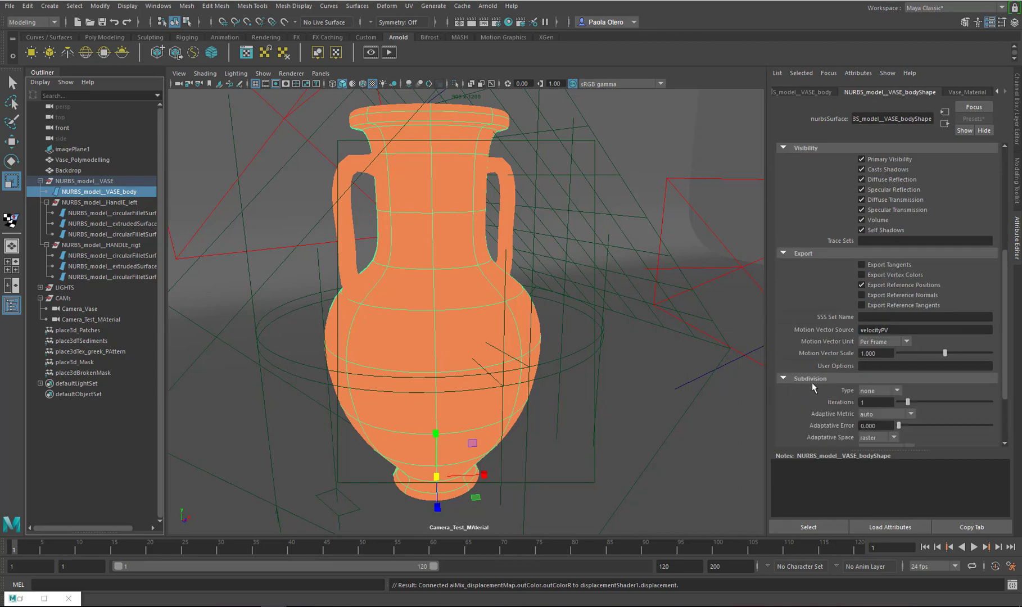
scroll(886, 398, down, 2)
scroll(888, 398, down, 1)
click(893, 326)
click(882, 348)
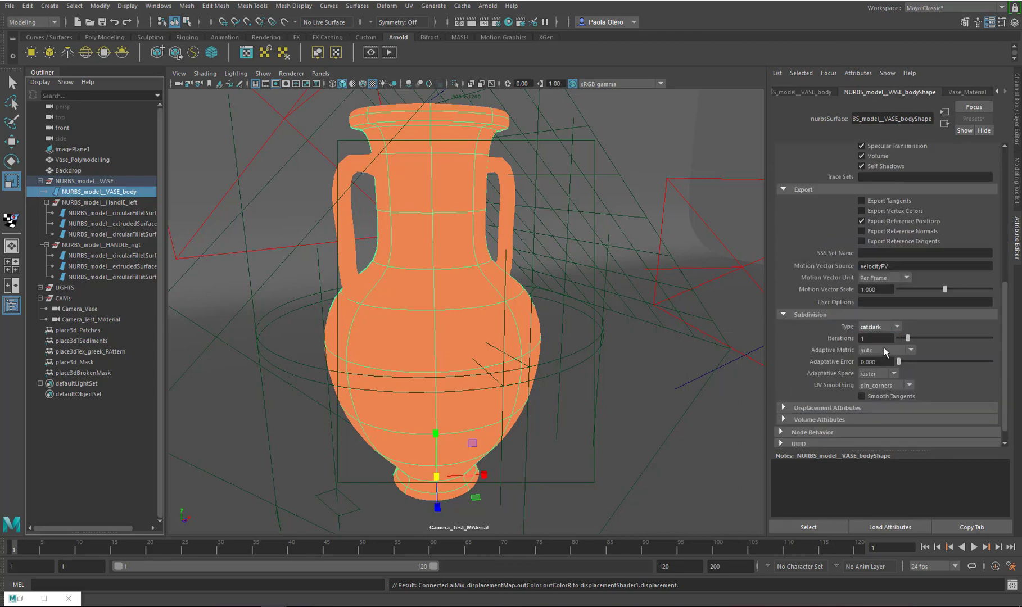
click(874, 338)
text(3)
- Set the Arnold subdivision of the first circular fillet surface in the left handle group to catclark with 3 iterations
click(98, 213)
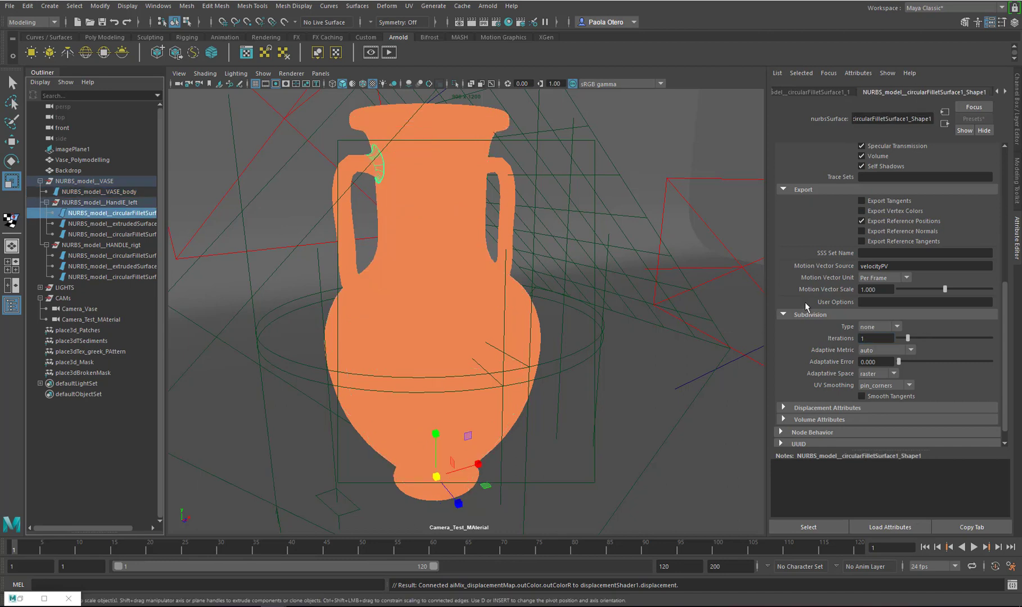
click(896, 327)
click(874, 349)
drag(877, 338, 843, 341)
text(3)
- Apply catclark subdivision to the remaining surfaces of the left and right vase handles
click(107, 223)
click(106, 234)
click(896, 327)
click(874, 349)
click(107, 255)
click(897, 327)
click(874, 349)
click(107, 267)
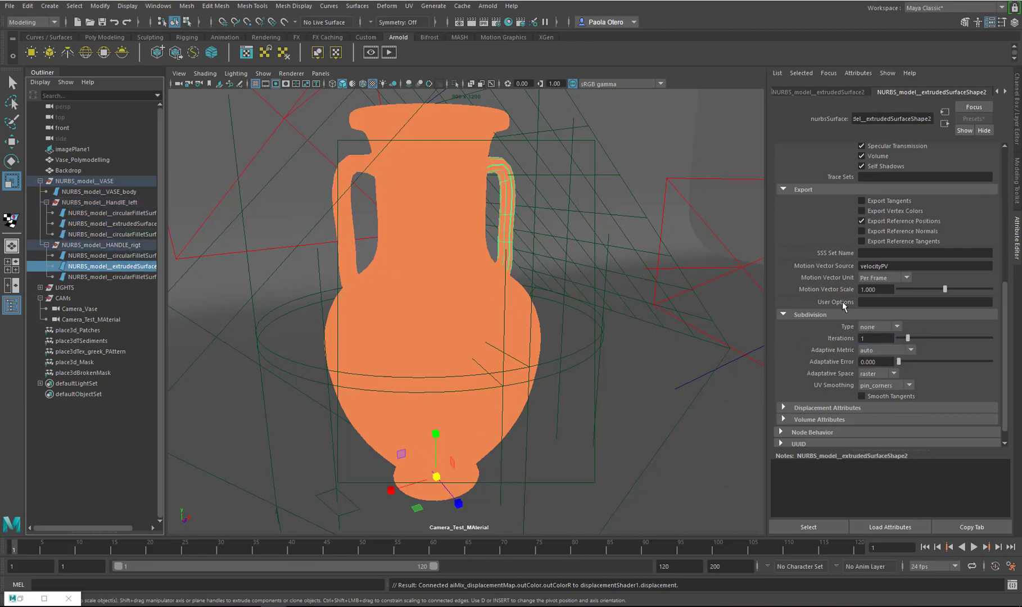
click(111, 277)
- Collapse the Subdivision settings and save the scene with the vase body selected
click(809, 315)
click(449, 191)
key(ctrl+s)
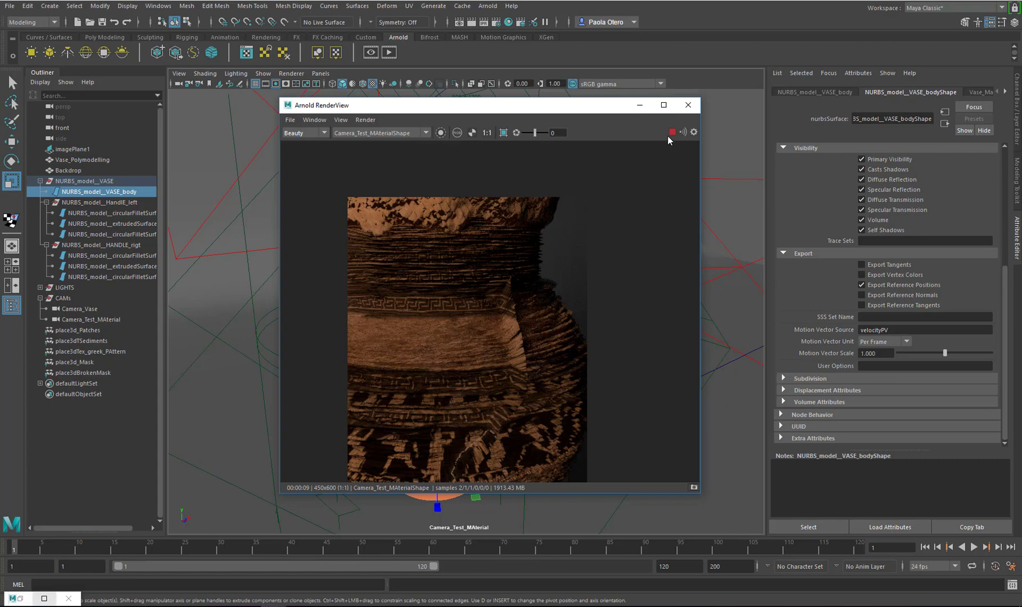
- Set the Scale of displacementShader1 to -0.01 and check the vase in the Arnold render preview
click(21, 598)
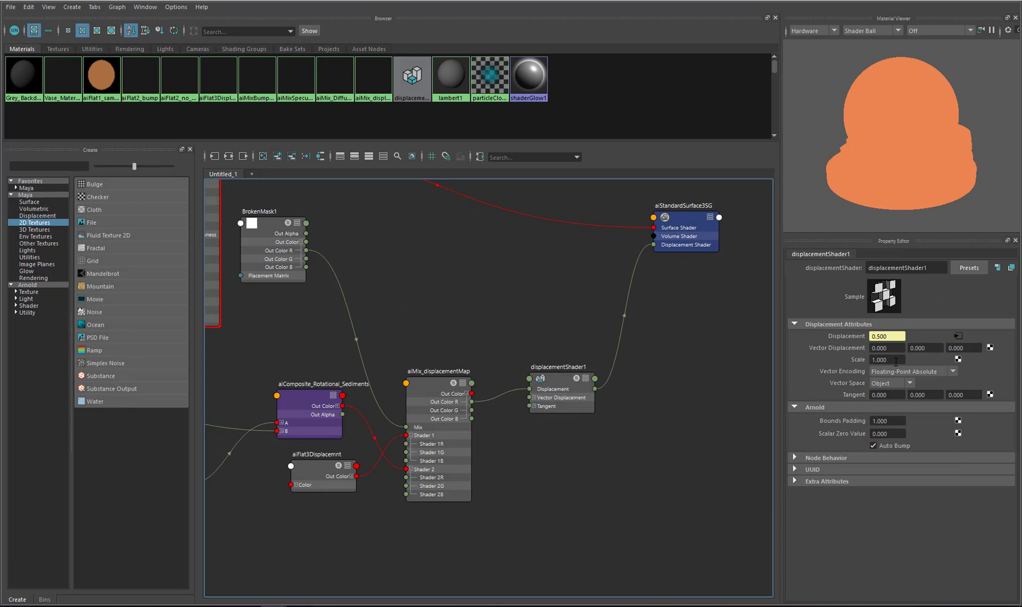
click(893, 360)
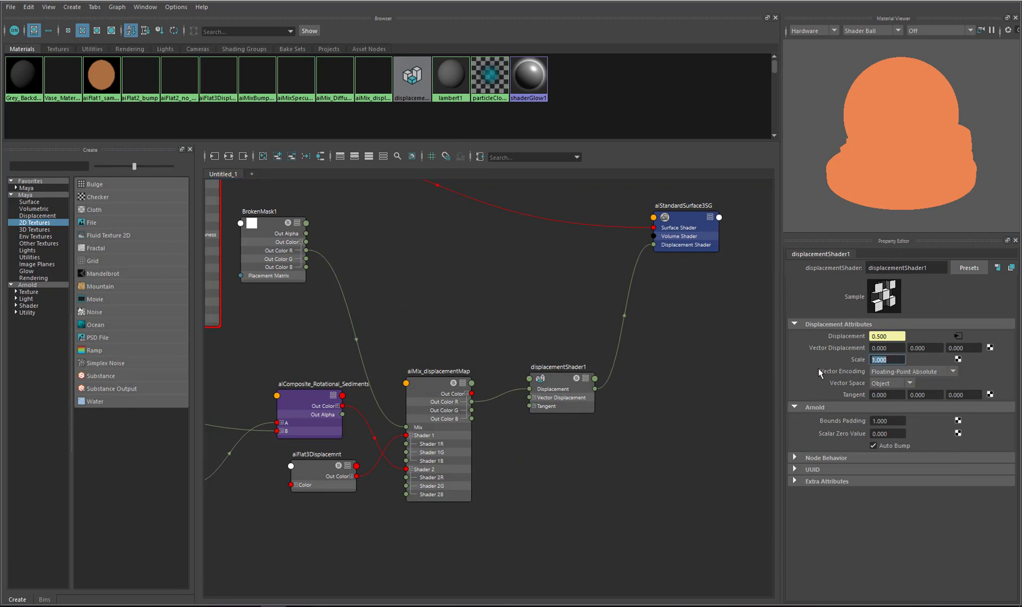
text(-0.01)
key(Return)
click(959, 2)
click(671, 132)
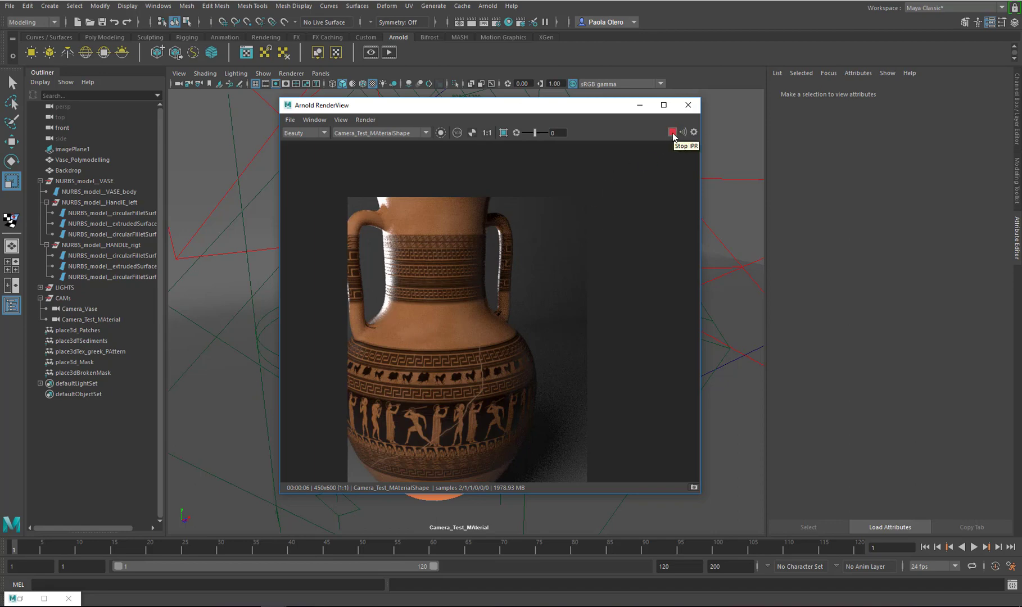
- Disconnect the broken-mask texture from Vase_Material's Base Color and darken the material's base color to a medium grey
click(20, 598)
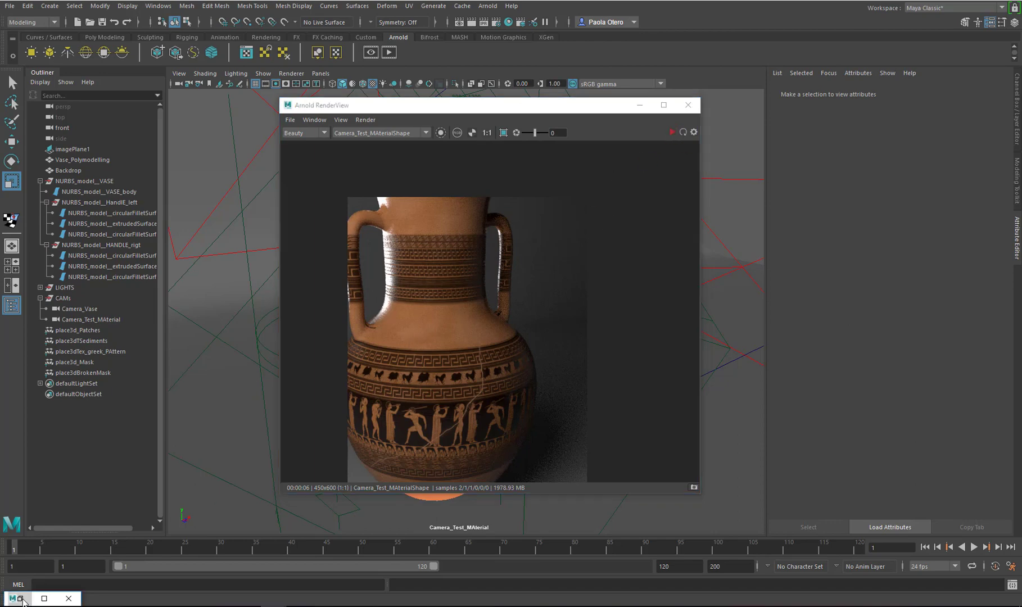
alt+middle_drag(500, 285, 725, 429)
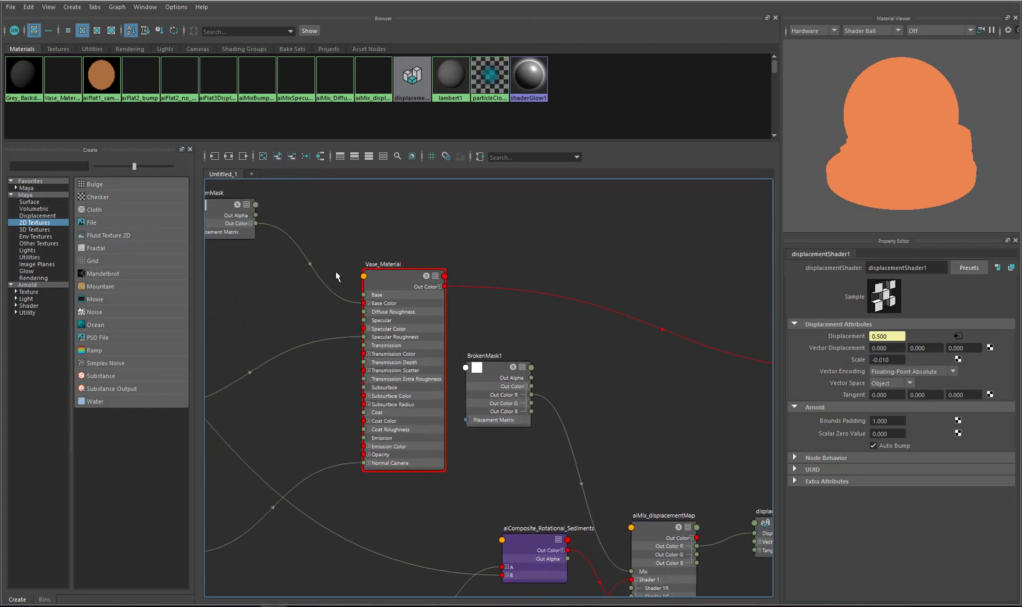
key(Delete)
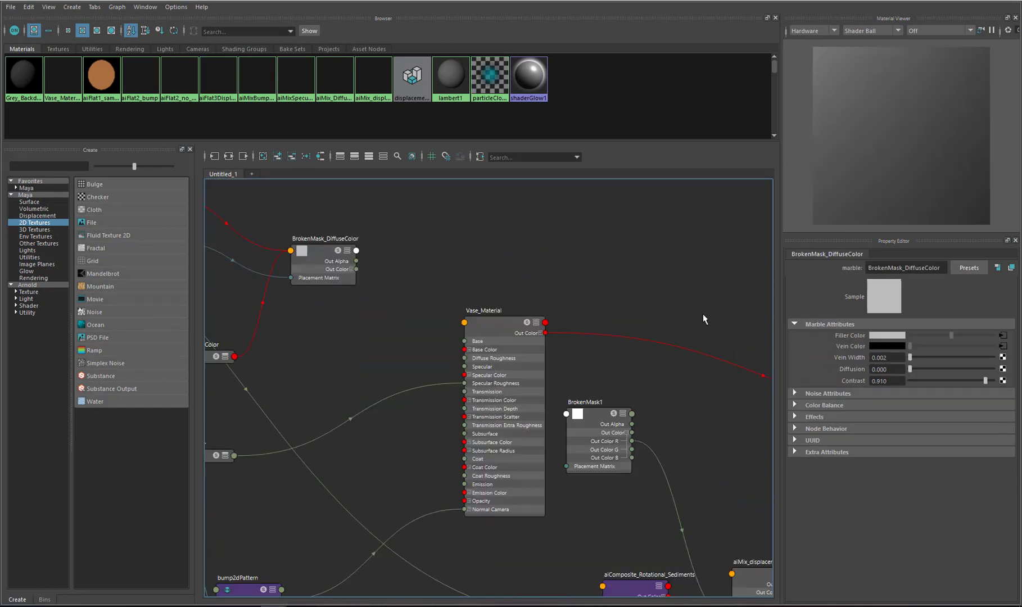
alt+middle_drag(705, 320, 552, 264)
click(320, 281)
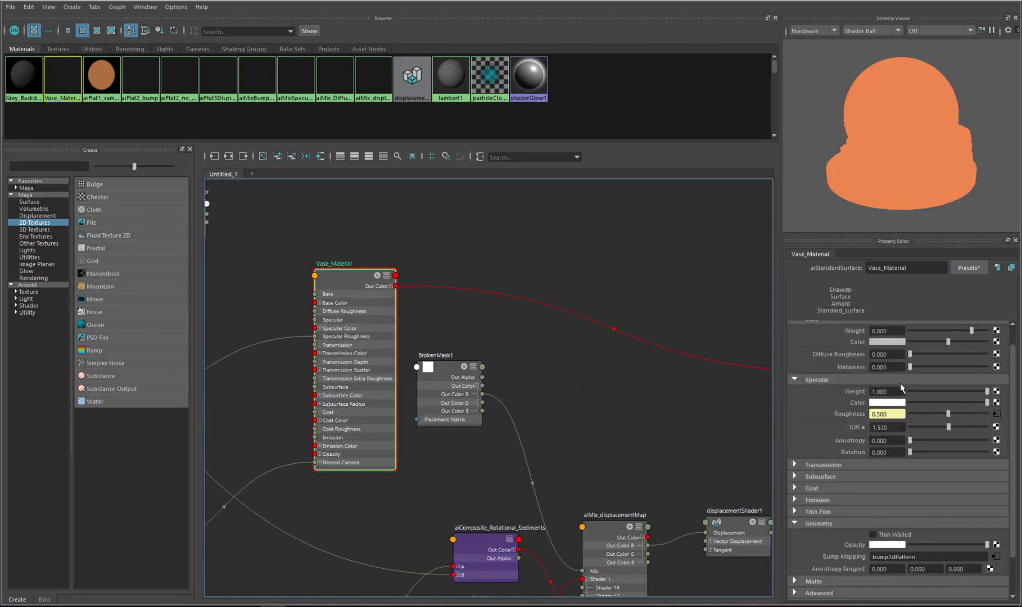
drag(930, 340, 923, 342)
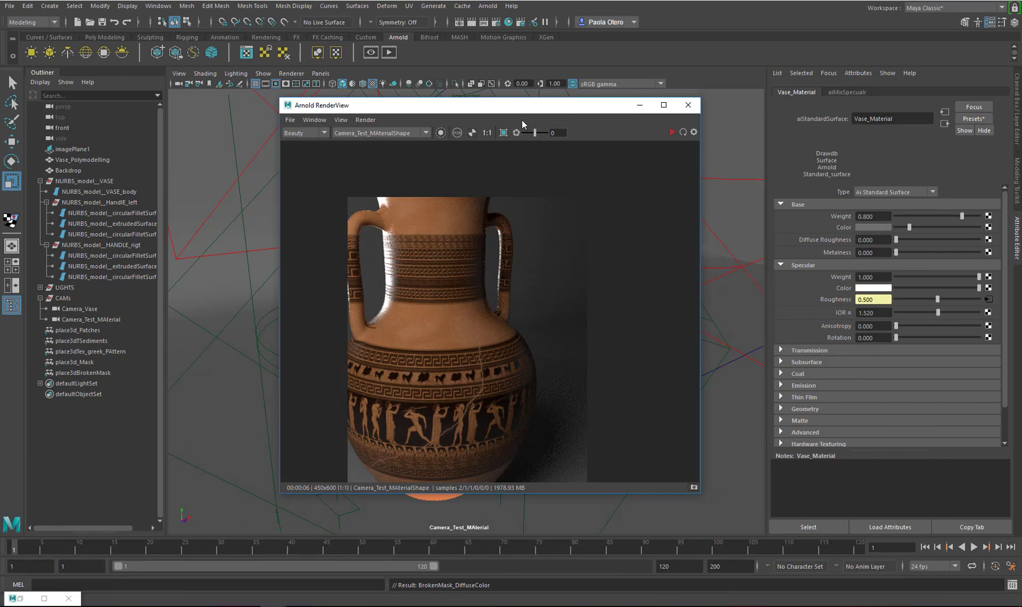
- Define a crop region over the vase in the Arnold RenderView and start the interactive render
mouse_move(521, 120)
mouse_down()
mouse_move(703, 119)
mouse_move(706, 129)
mouse_move(525, 126)
mouse_up()
scroll(374, 298, up, 3)
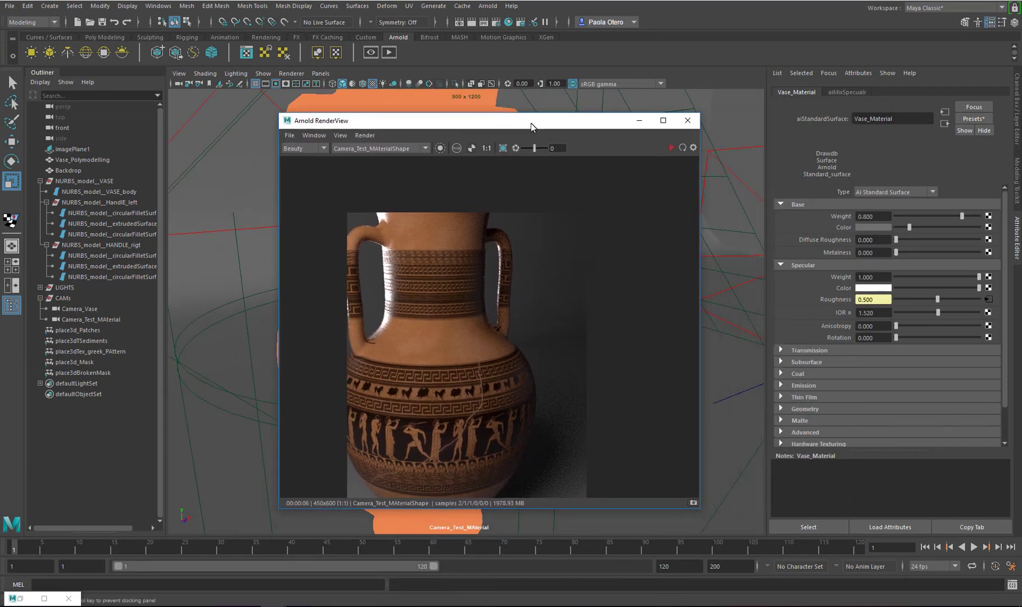
click(502, 148)
drag(560, 221, 383, 408)
click(670, 148)
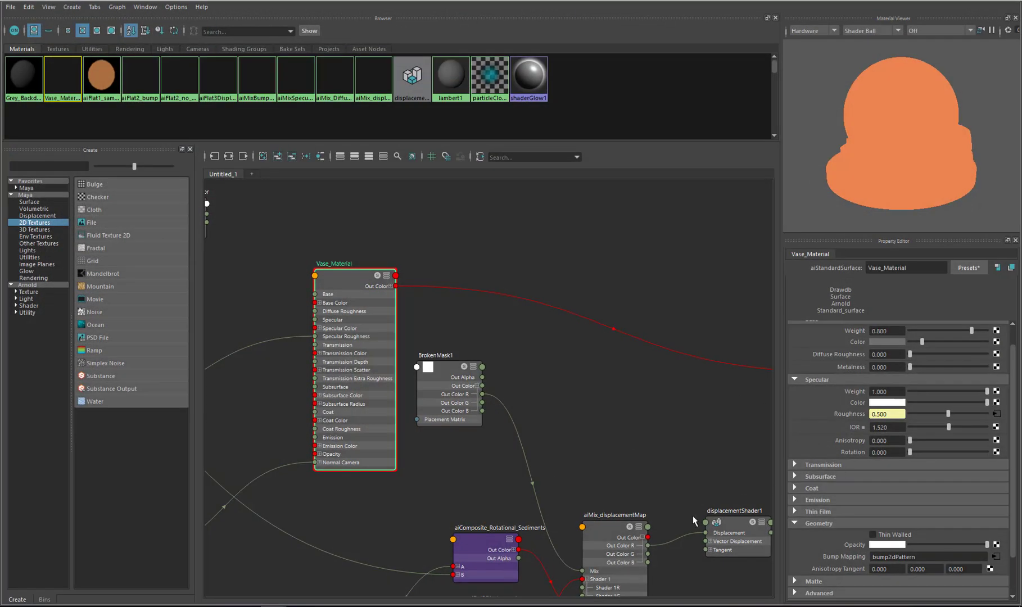
- Set the Scale of displacementShader1 to -0.015
alt+middle_drag(681, 484, 599, 392)
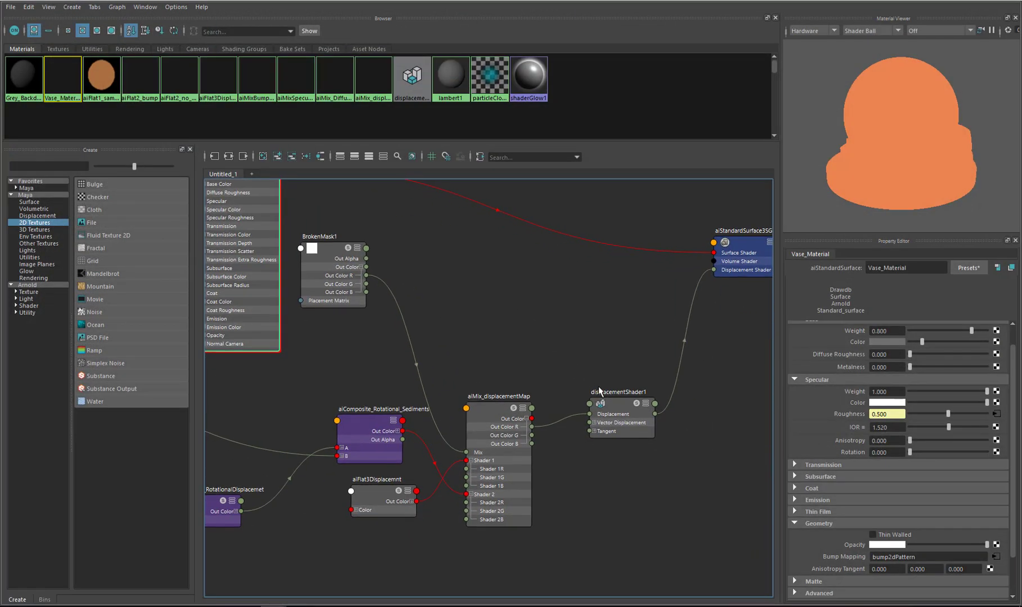
click(621, 411)
click(887, 360)
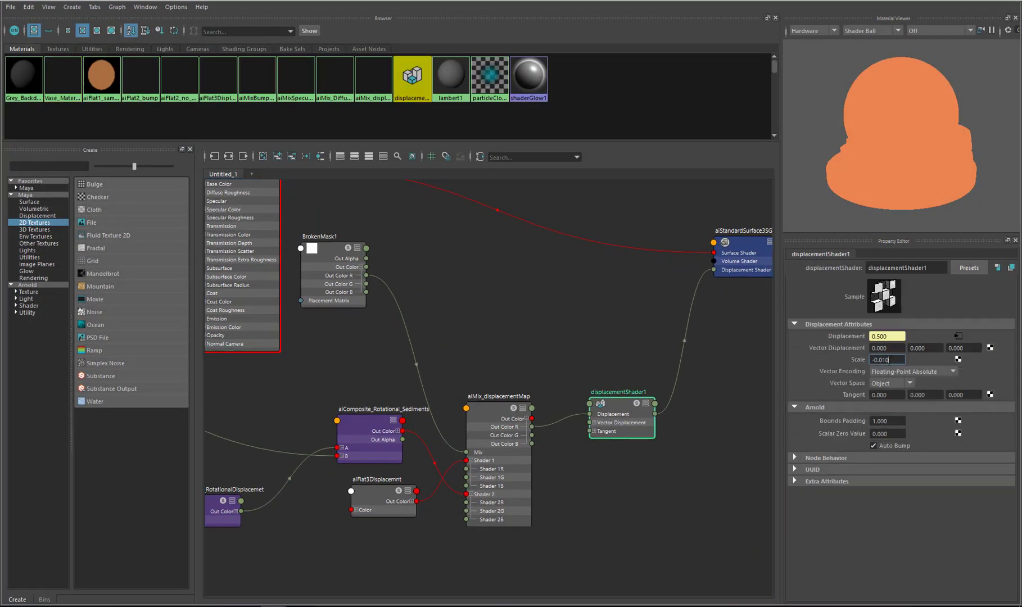
text(5)
key(Return)
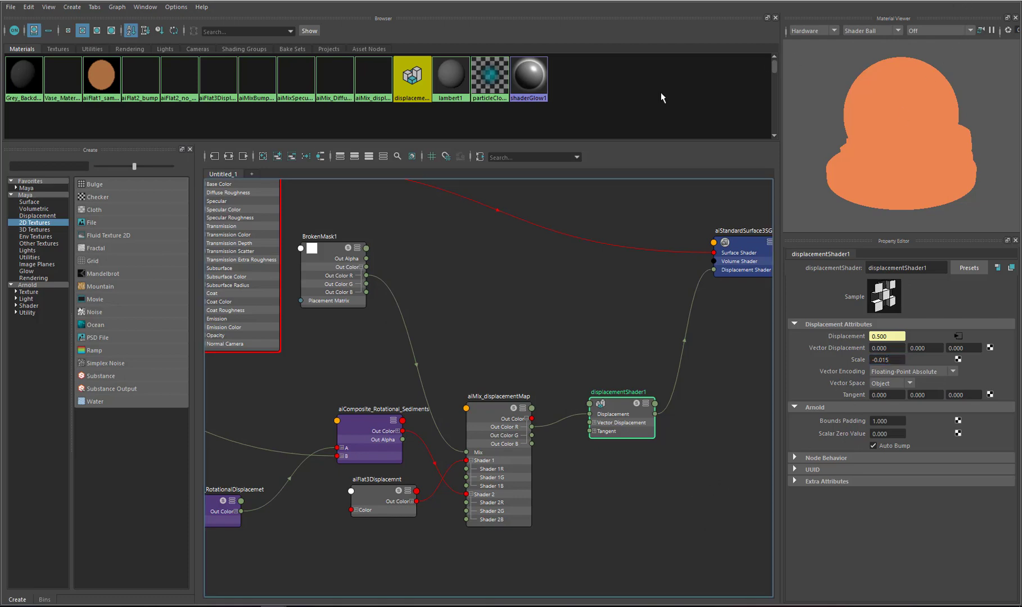
- Switch to the Tutorial References folder in File Explorer and preview the Amphora of Hercules image
click(963, 2)
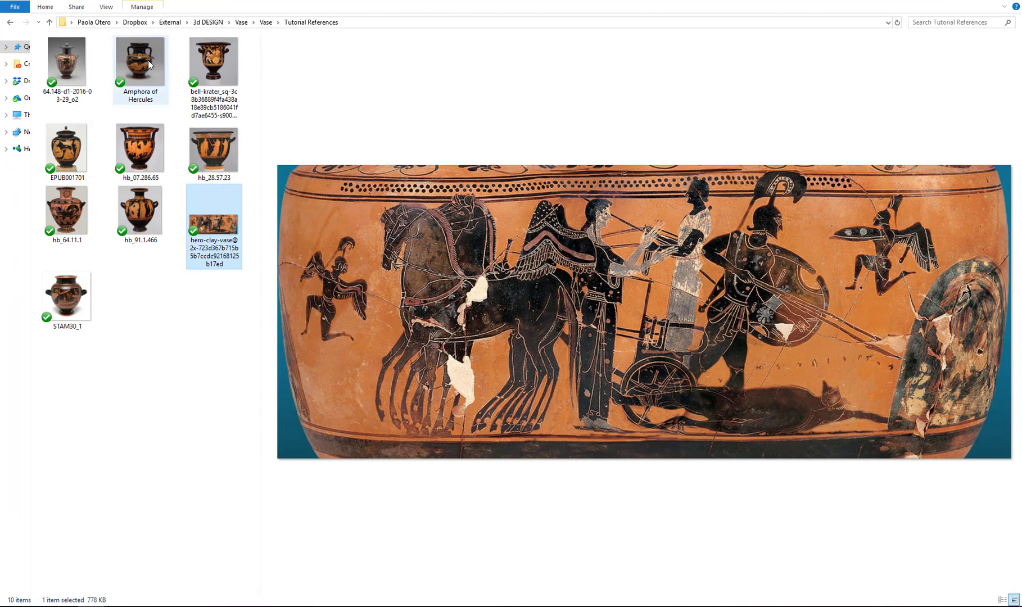
click(141, 65)
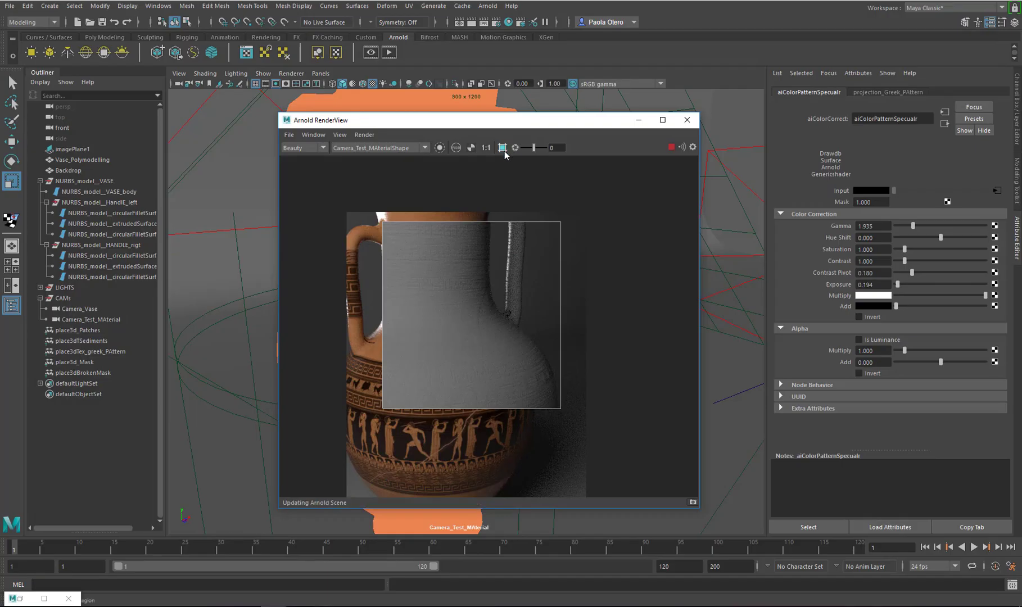
- Turn off the crop region in the Arnold RenderView and reconnect BrokenMask_DiffuseColor's Out Color to Vase_Material's Base Color
click(502, 149)
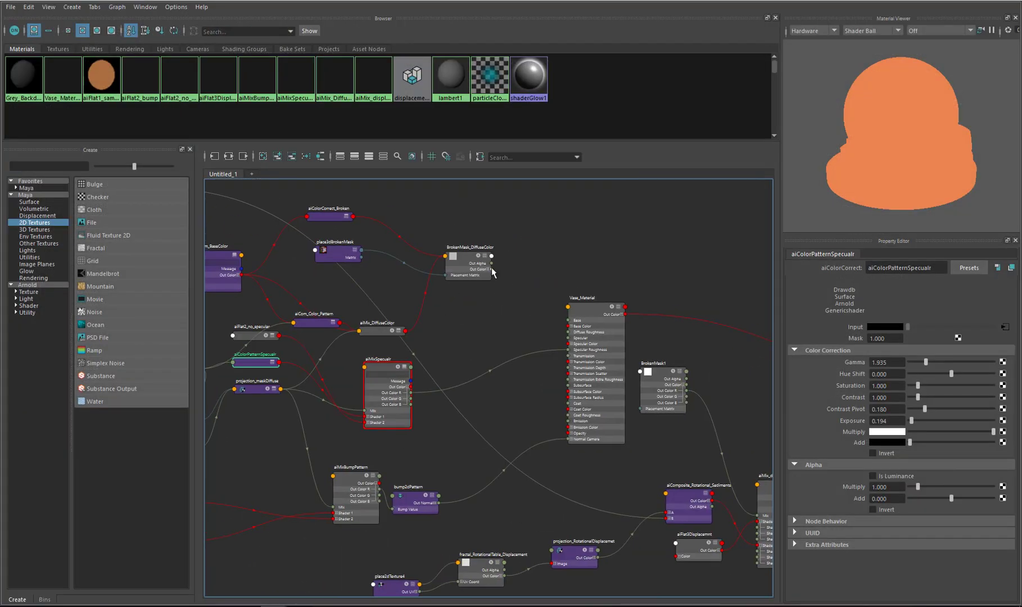
drag(492, 270, 568, 326)
alt+middle_drag(579, 444, 498, 380)
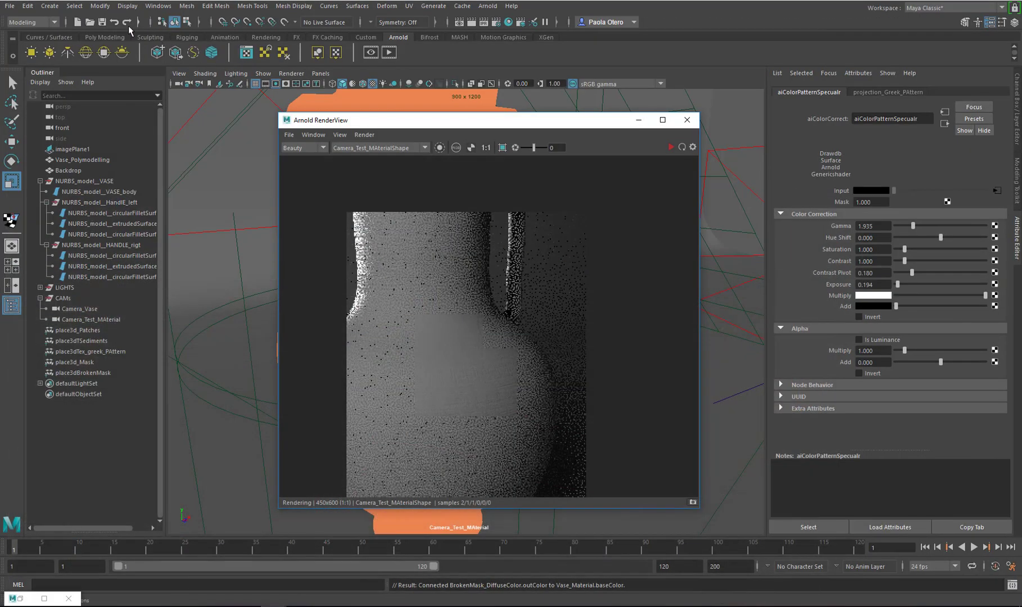
- Save the scene and switch the Arnold RenderView camera to Camera_VaseShape to render the whole vase
click(102, 22)
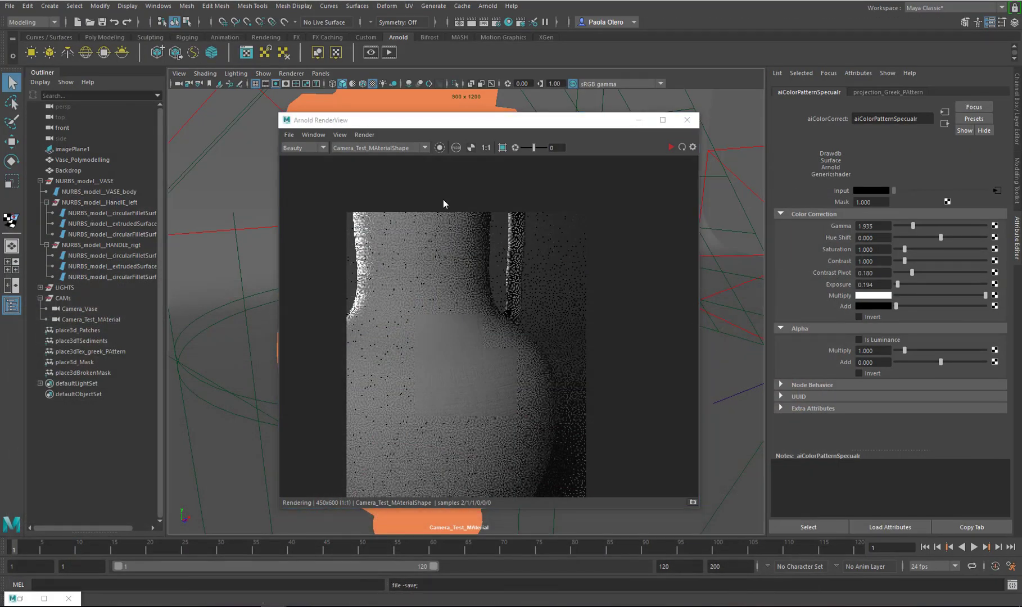
click(487, 312)
key(r)
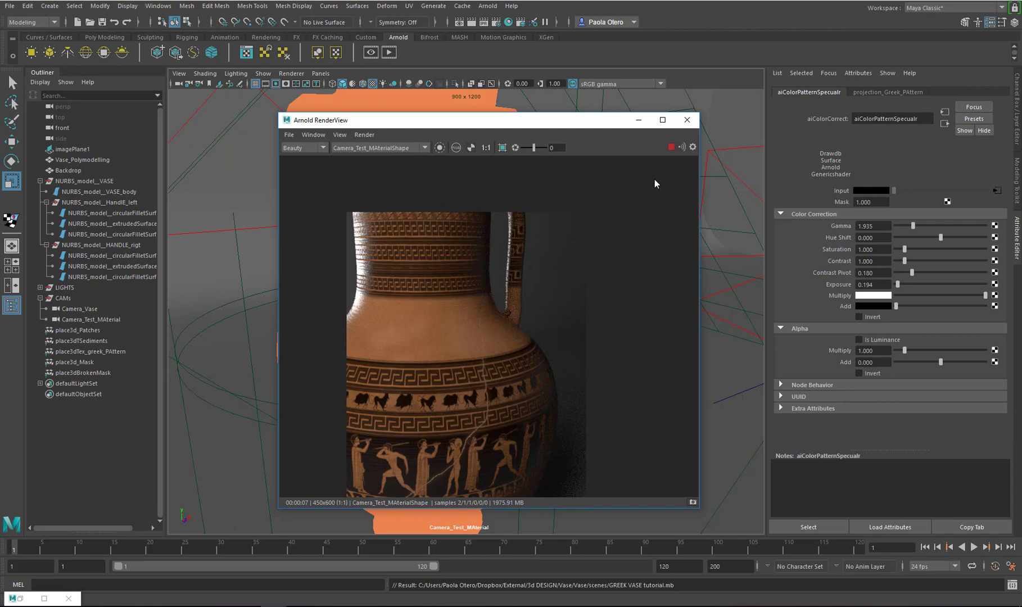
click(394, 147)
click(386, 163)
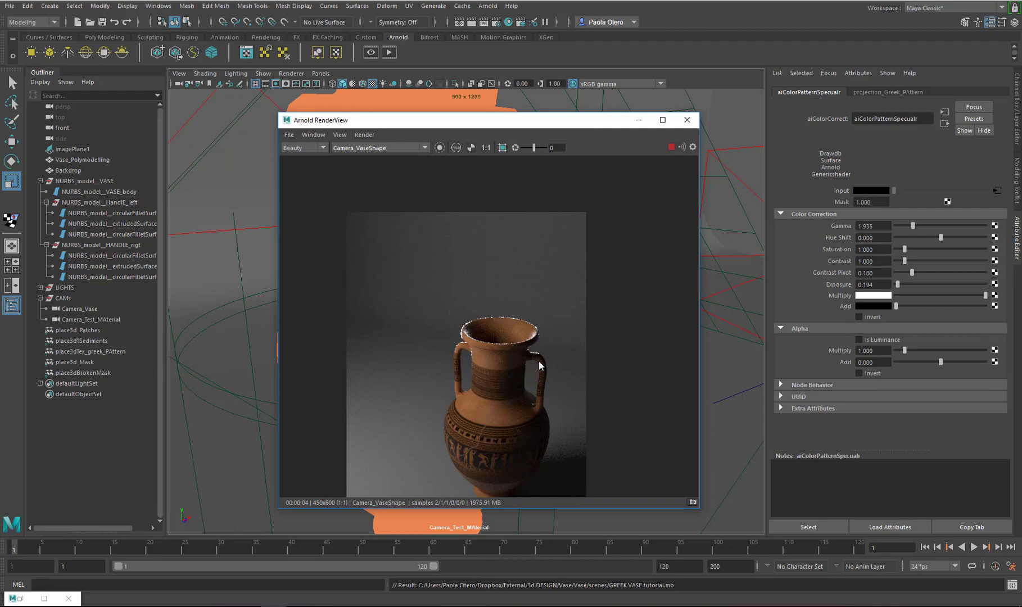
click(794, 486)
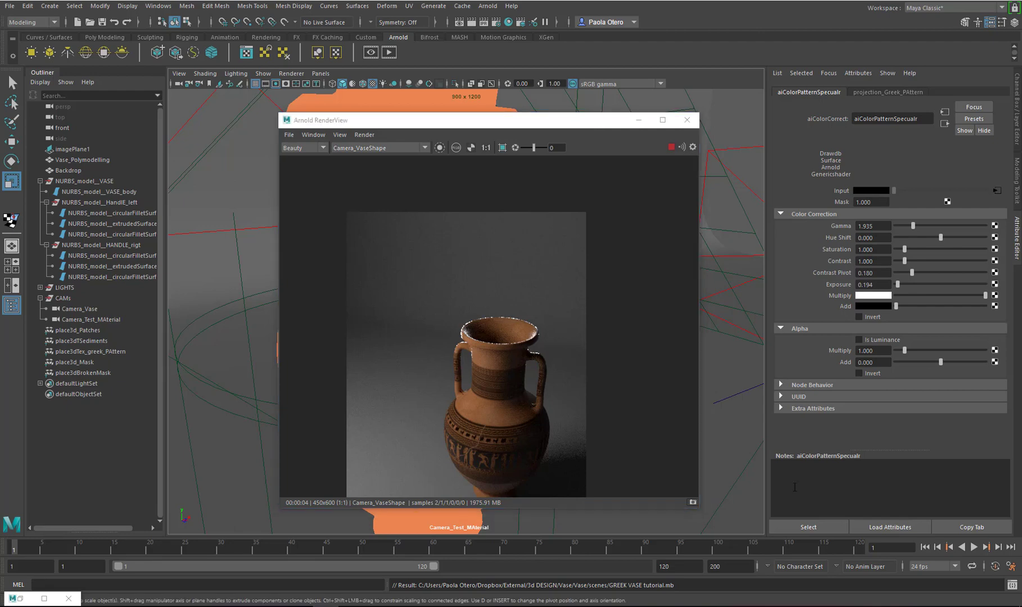